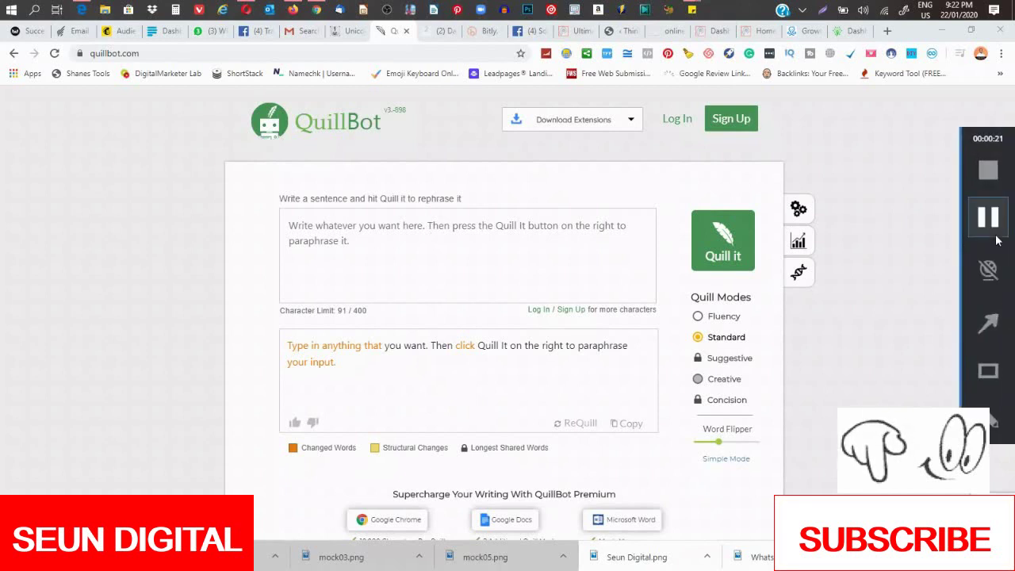
# Step: Select existing text on the QuillBot page and focus the input box
pyautogui.click(983, 371)
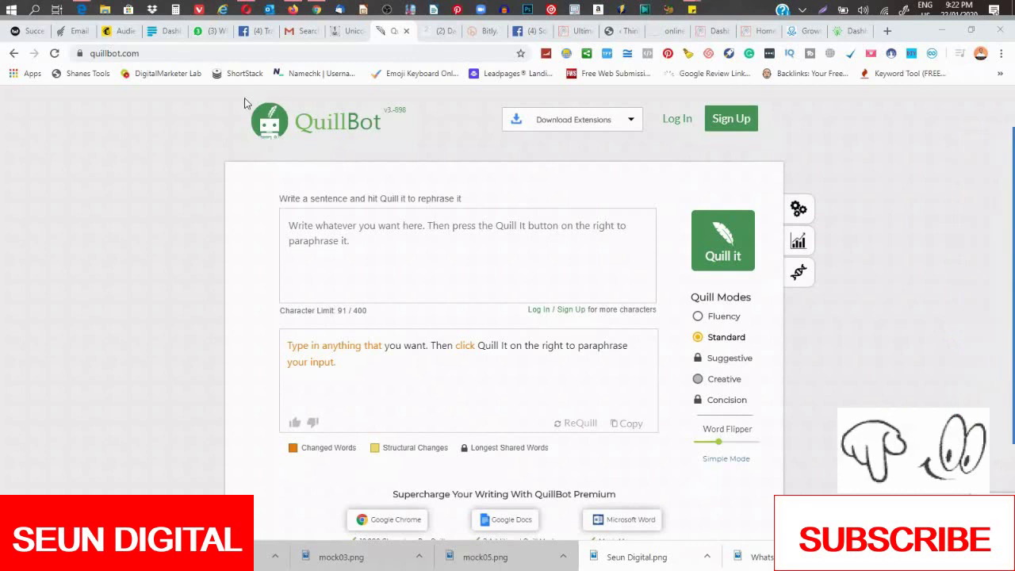
pyautogui.moveTo(242, 99); pyautogui.dragTo(417, 149)
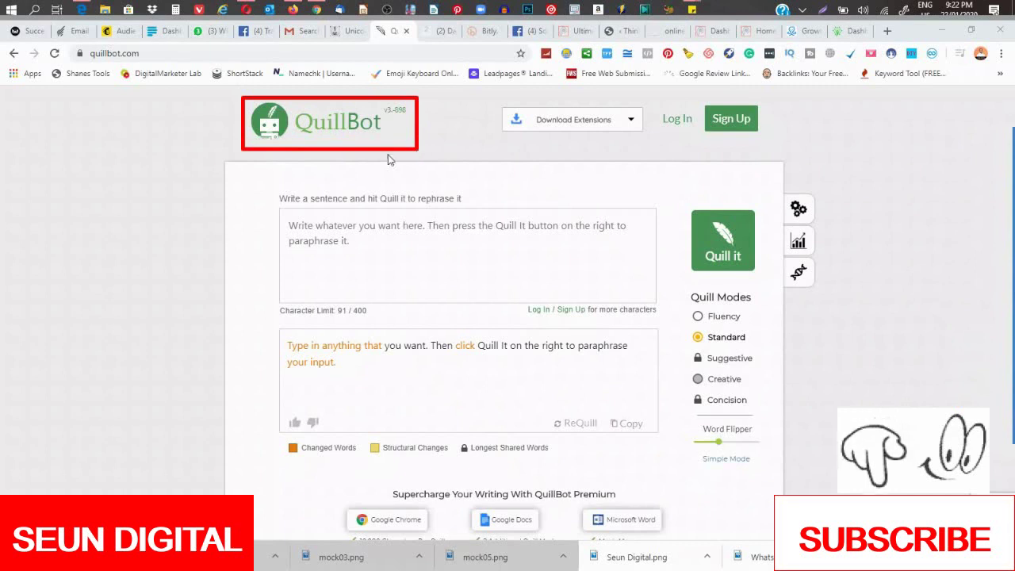
pyautogui.click(358, 224)
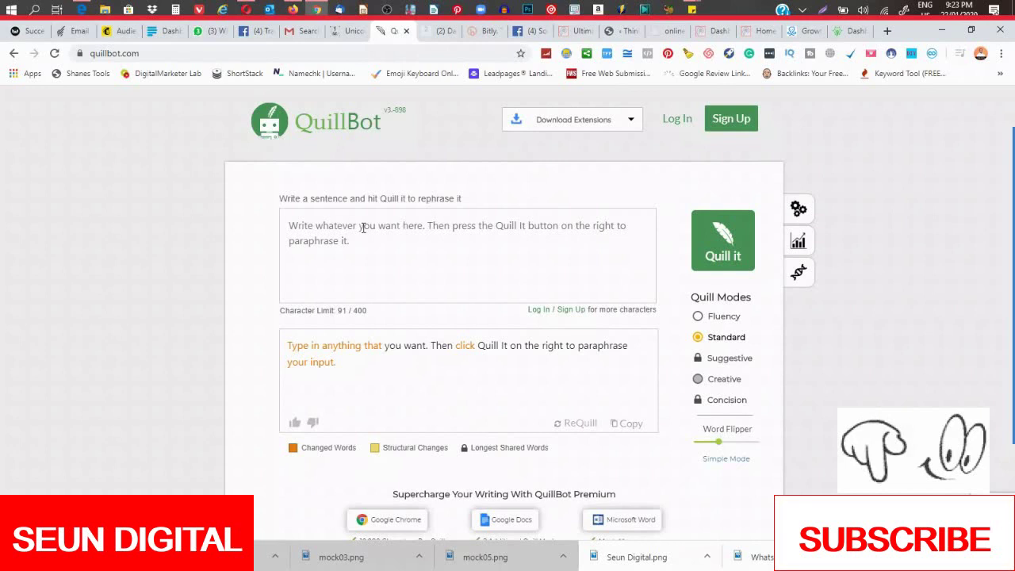
pyautogui.click(360, 229)
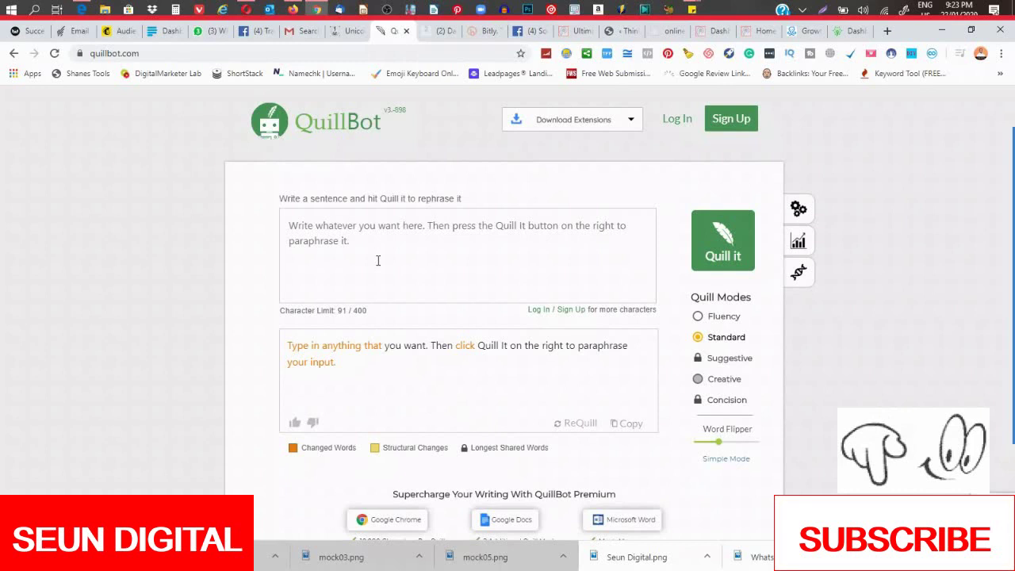
pyautogui.moveTo(987, 215)
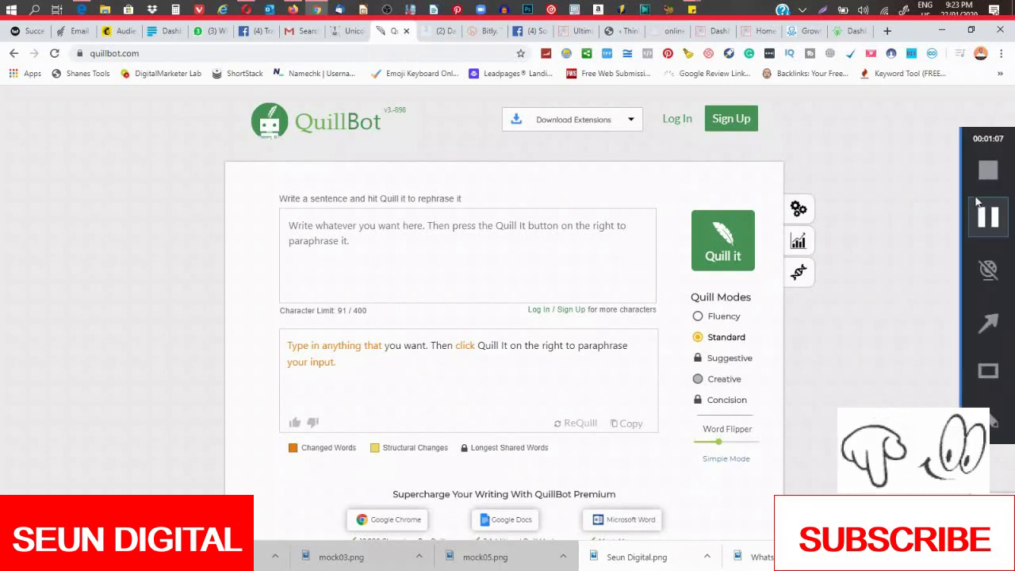
pyautogui.click(987, 366)
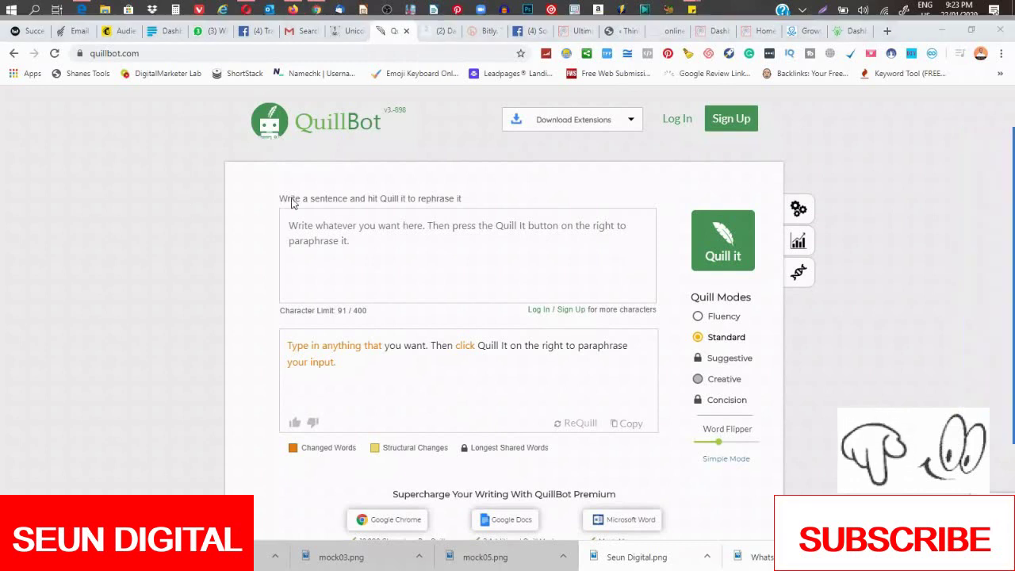
pyautogui.moveTo(276, 208); pyautogui.dragTo(665, 312)
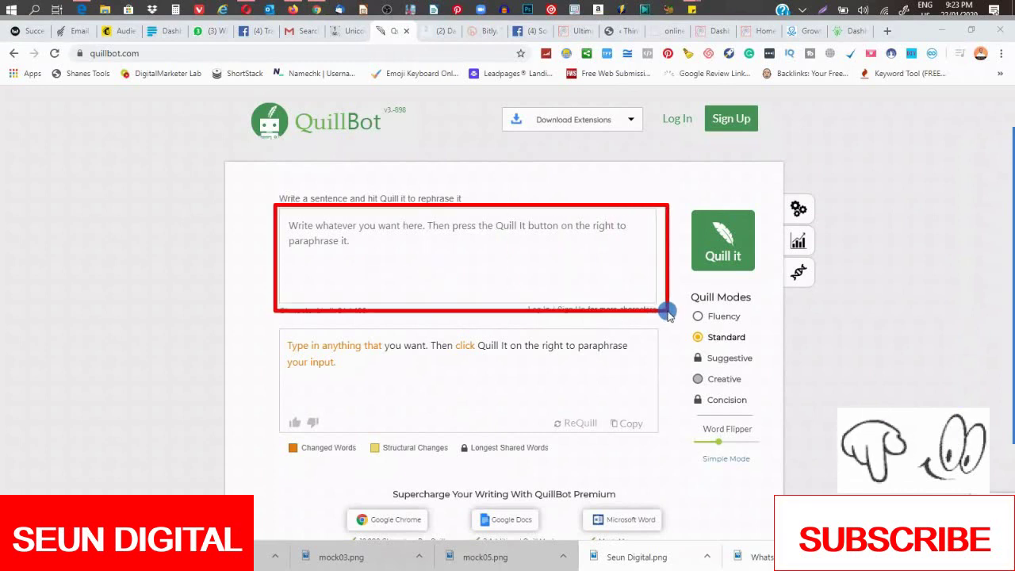
pyautogui.moveTo(666, 312); pyautogui.dragTo(668, 312)
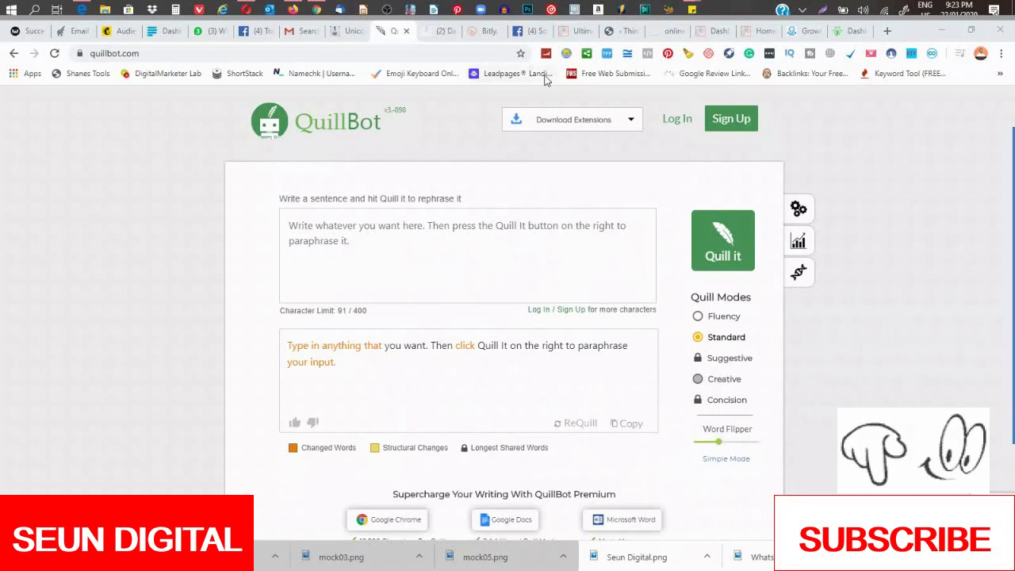
# Step: Paraphrase 'I want to marry you' in Standard mode, producing 'I want to have you married'
pyautogui.click(365, 227)
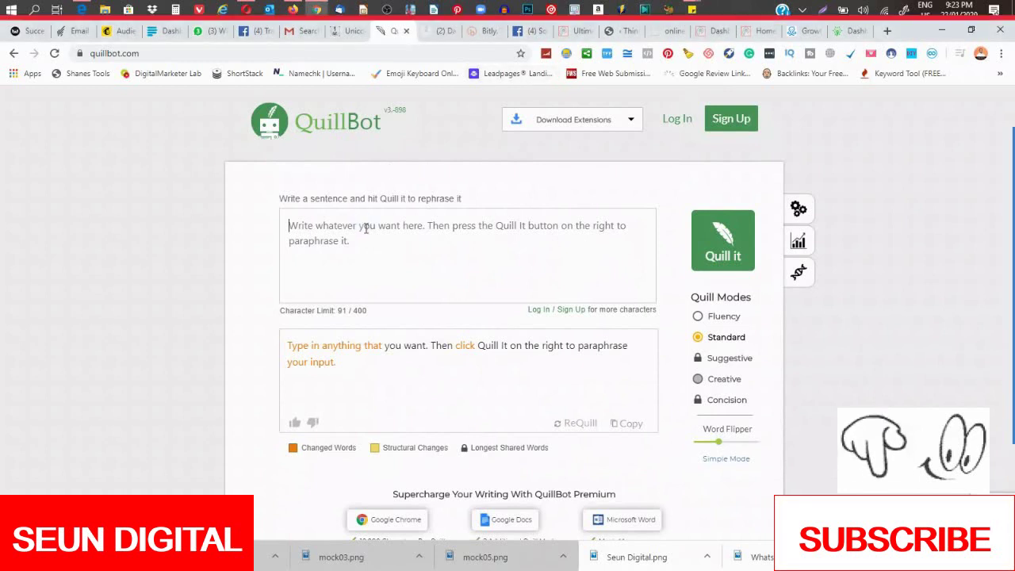
pyautogui.write('I w')
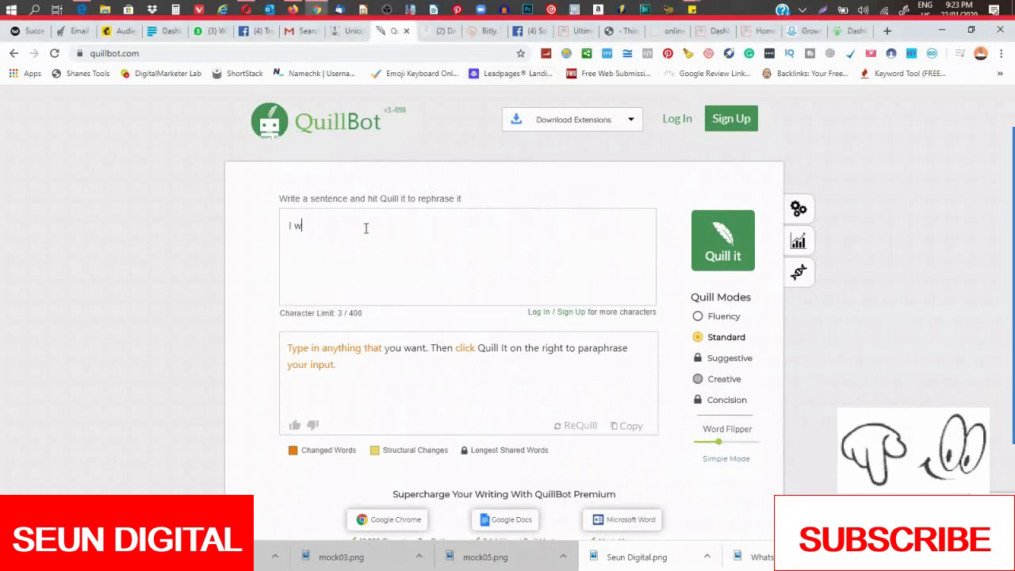
pyautogui.write('ant to m')
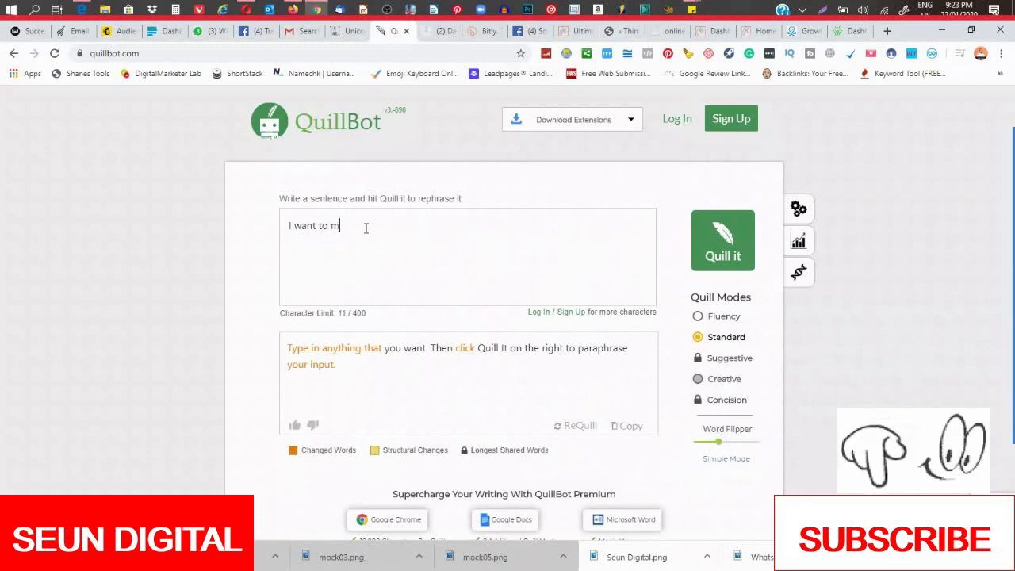
pyautogui.write('arry you')
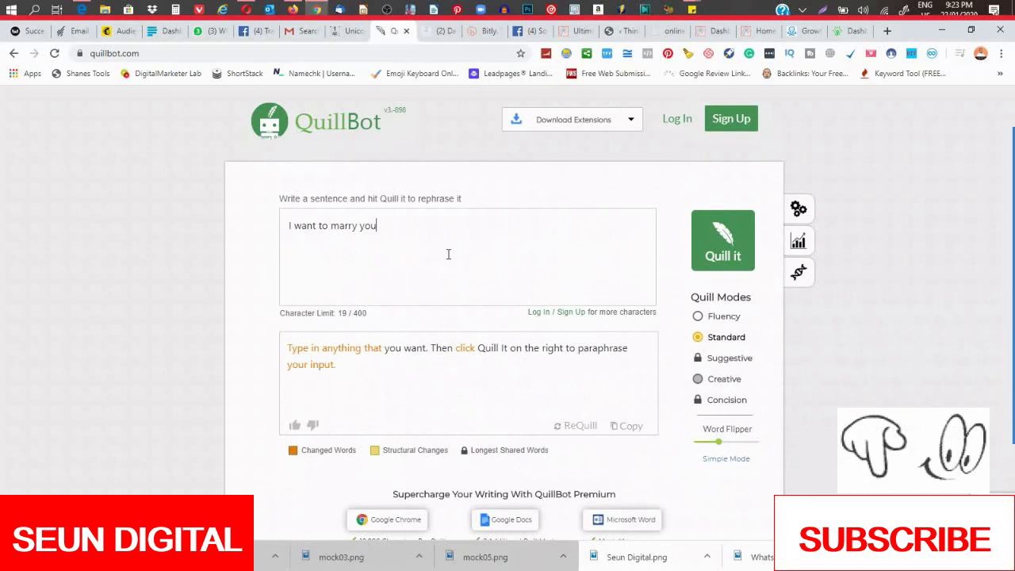
pyautogui.click(716, 244)
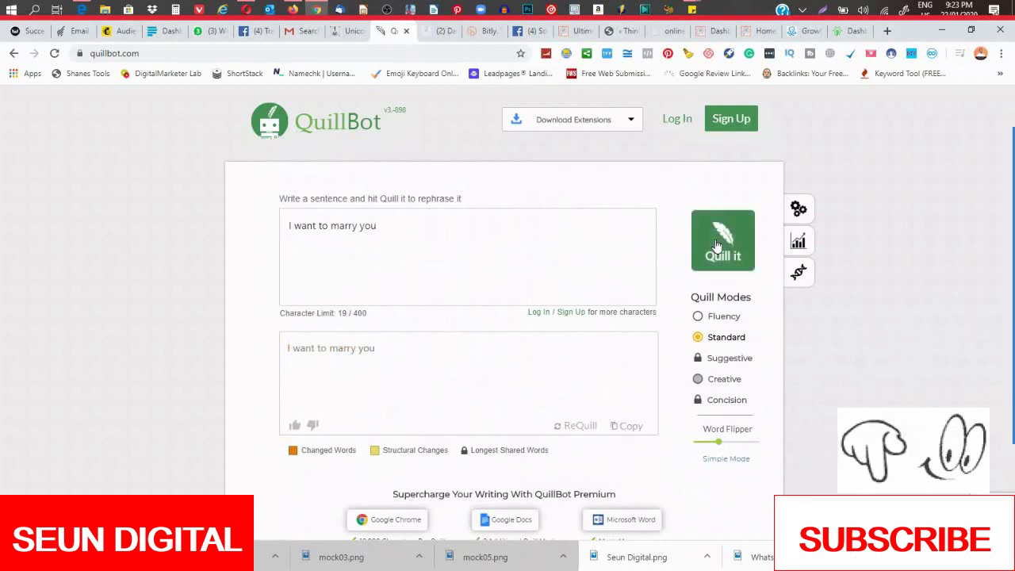
pyautogui.click(715, 244)
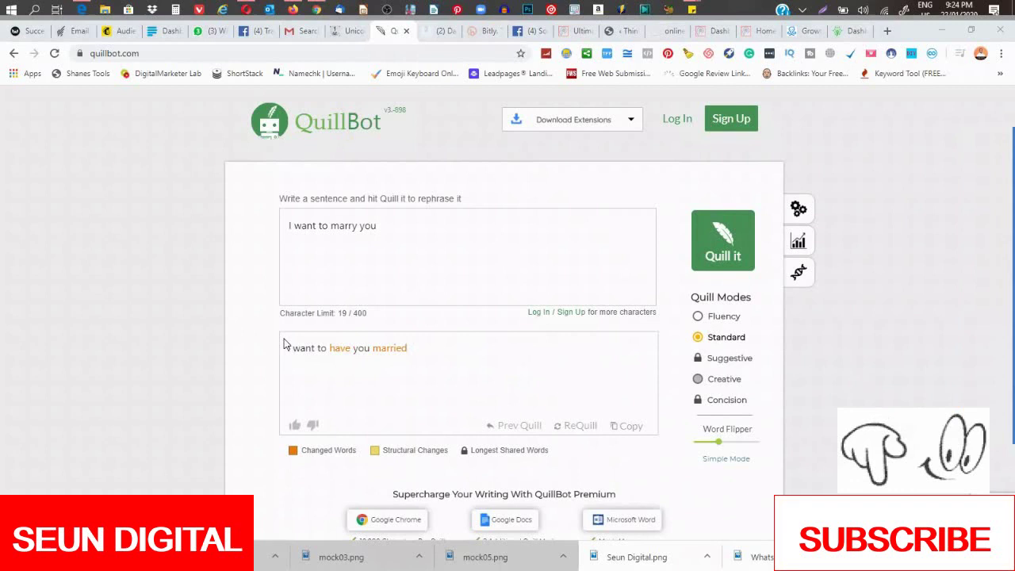
pyautogui.moveTo(279, 338); pyautogui.dragTo(439, 371)
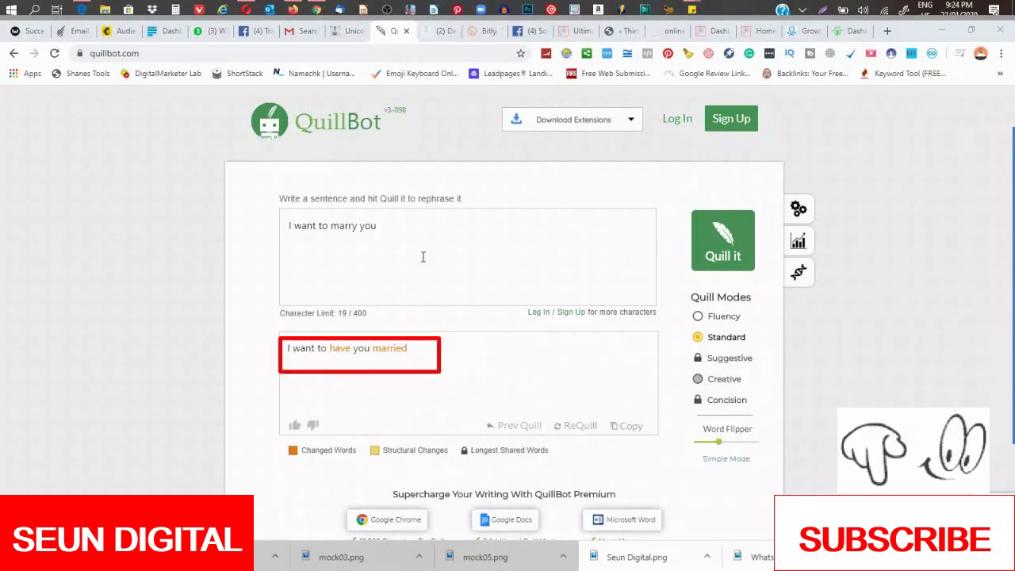
# Step: Replace the input with 'when will you be around for the party tomorrow?'
pyautogui.moveTo(389, 232); pyautogui.dragTo(164, 217)
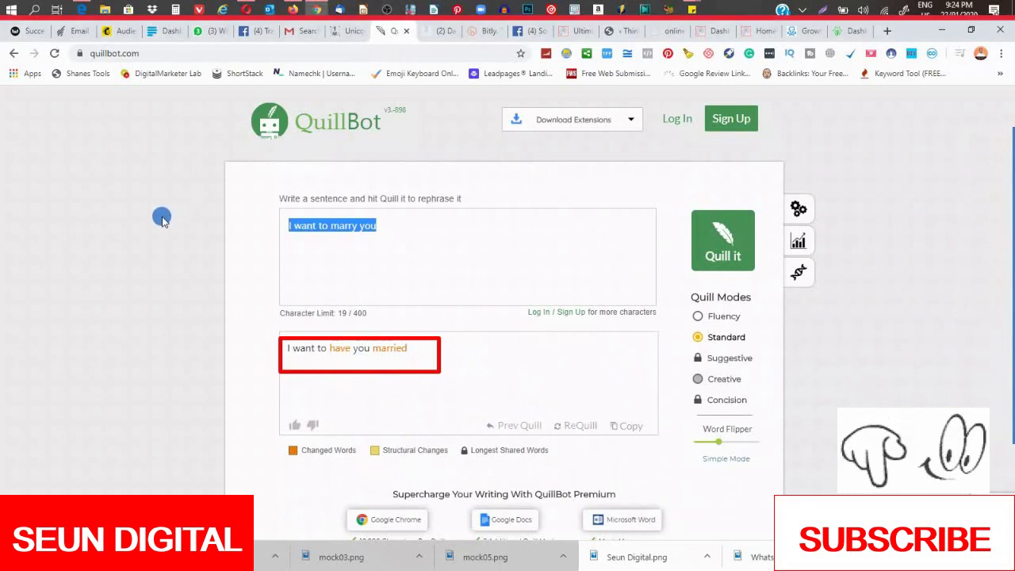
pyautogui.press('BackSpace')
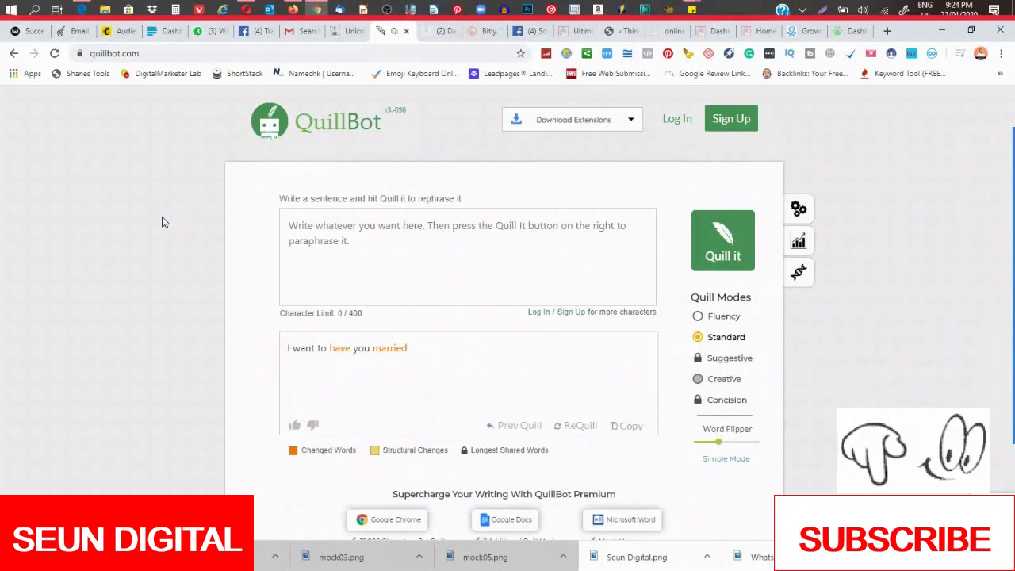
pyautogui.write('wh')
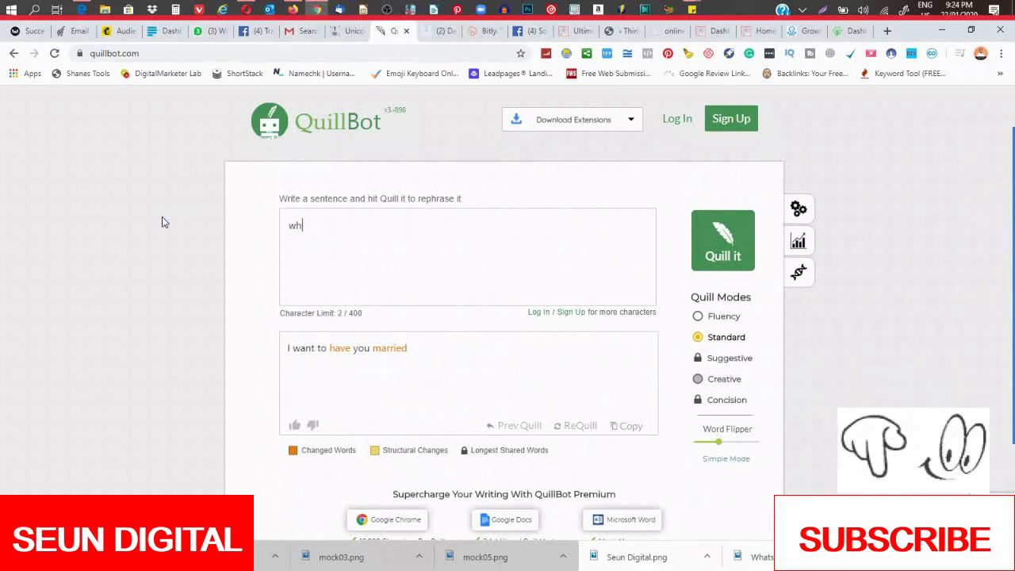
pyautogui.write('en ')
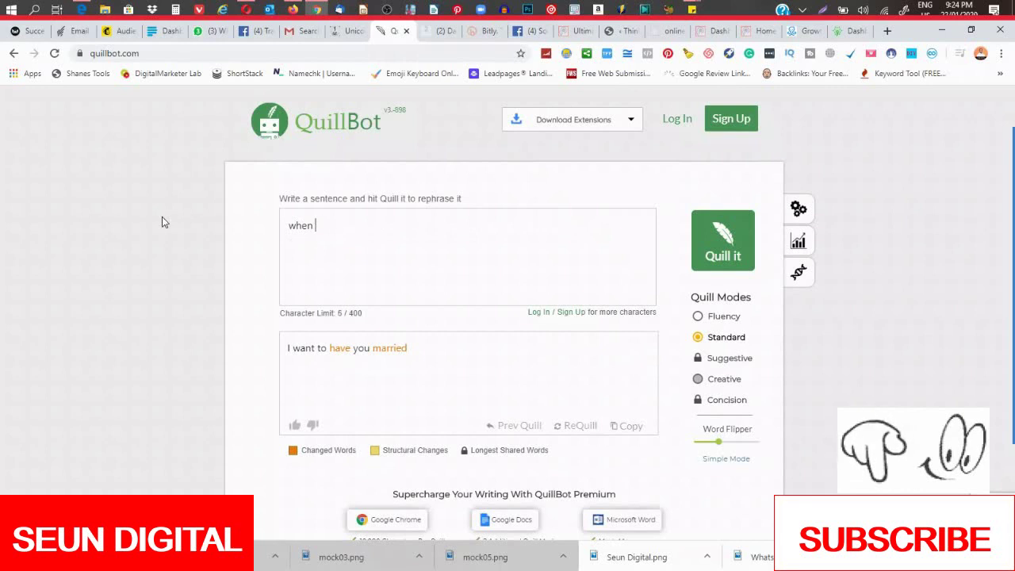
pyautogui.write('will y')
pyautogui.write('ou be aro')
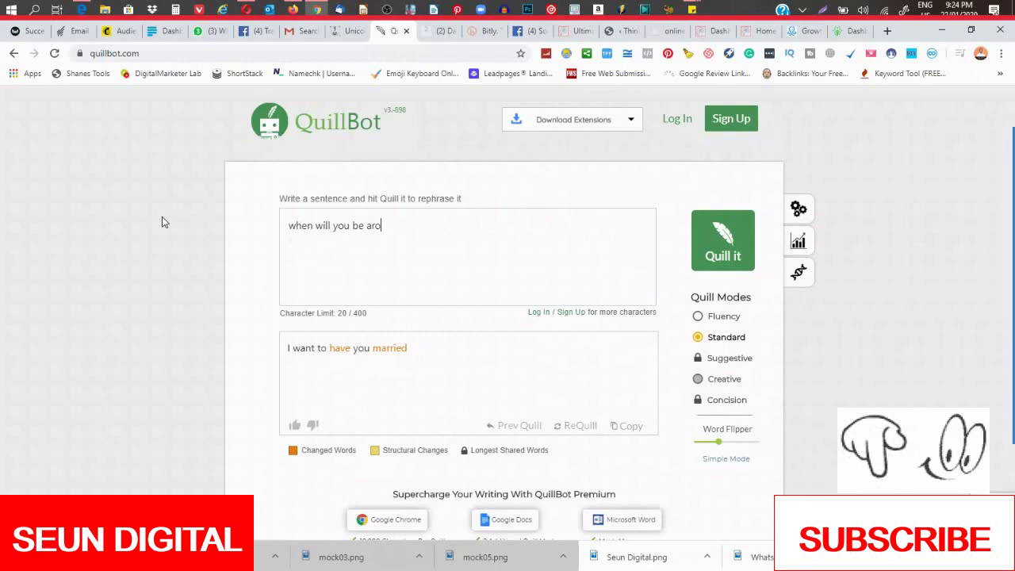
pyautogui.write('und for')
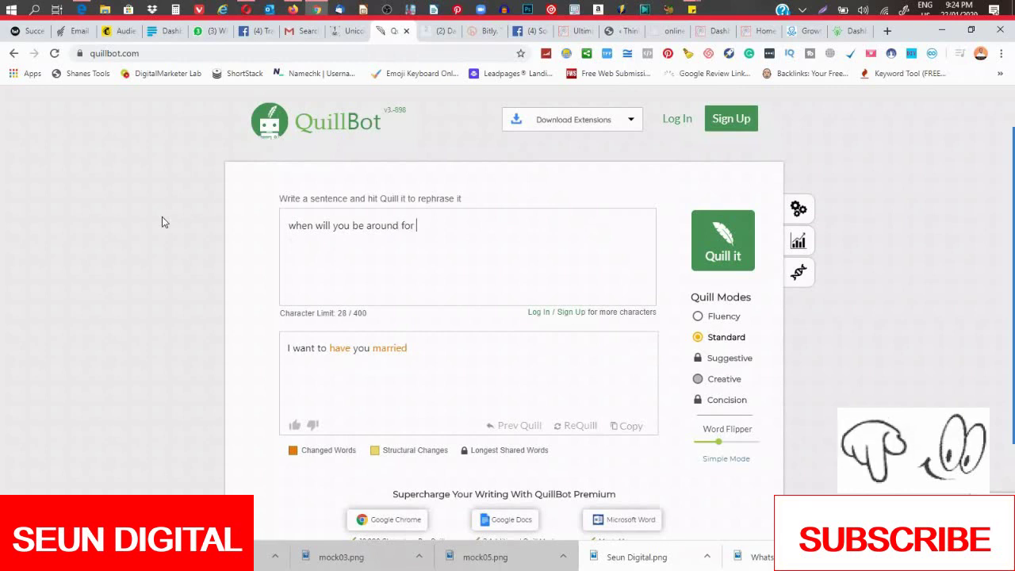
pyautogui.write(' the par')
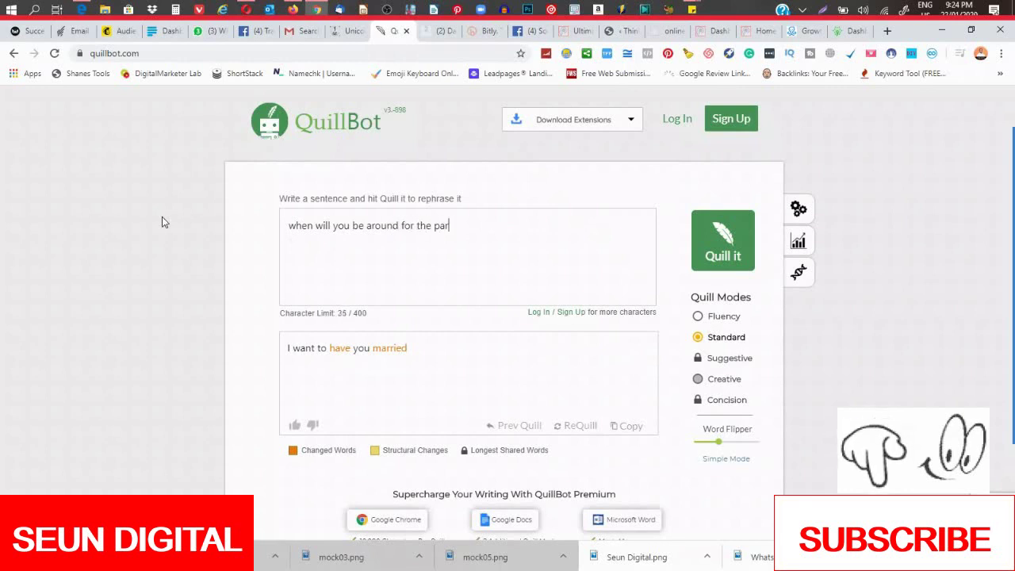
pyautogui.write('ty')
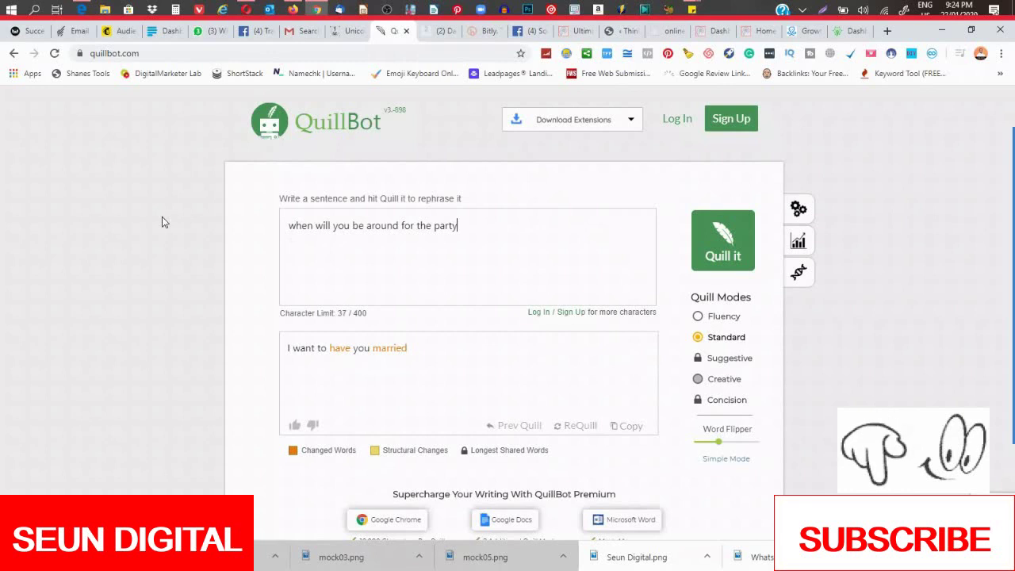
pyautogui.write(' tom')
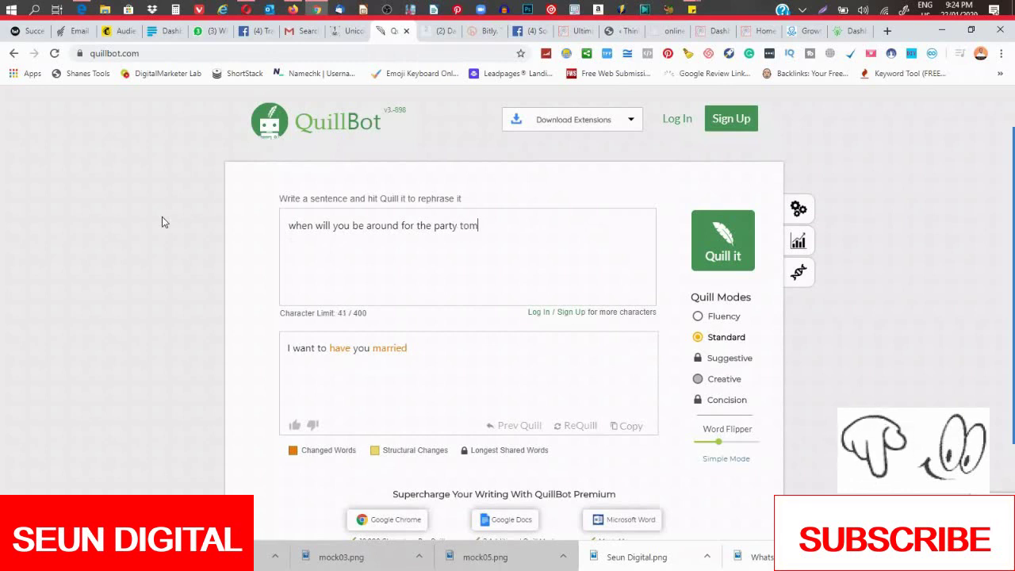
pyautogui.write('orrow')
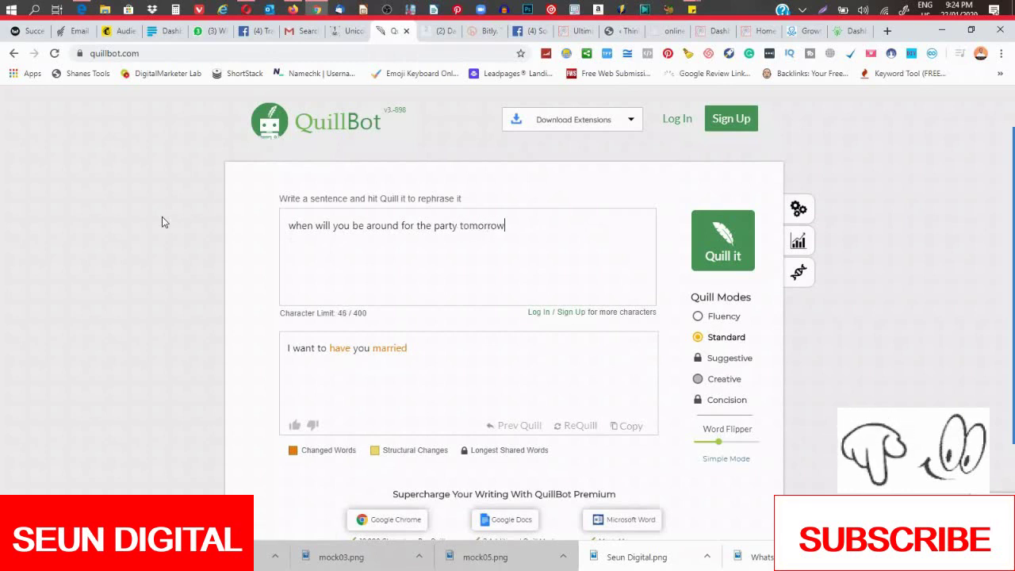
pyautogui.write('?')
# Step: Submit the question so QuillBot starts paraphrasing it
pyautogui.press('Return')
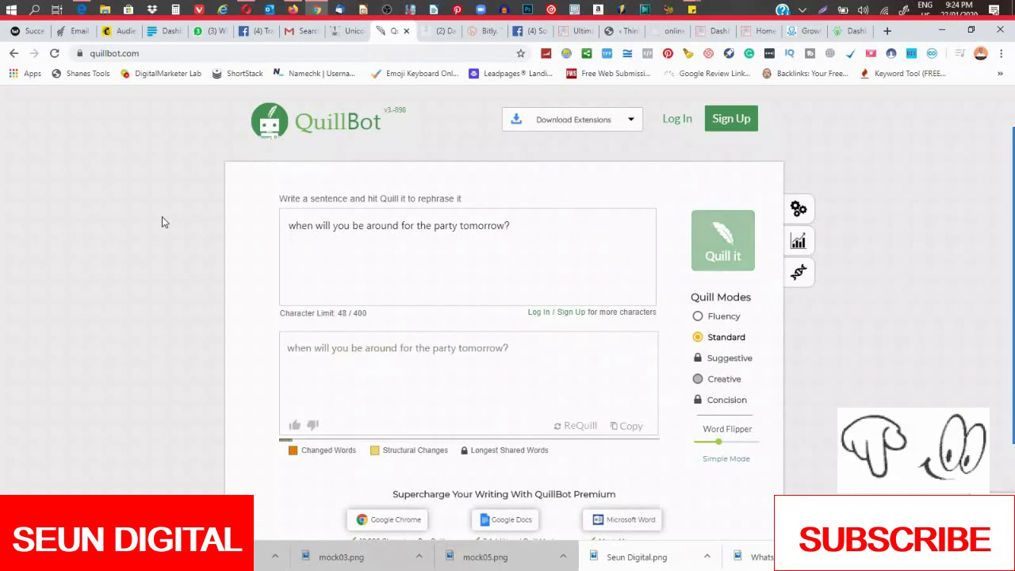